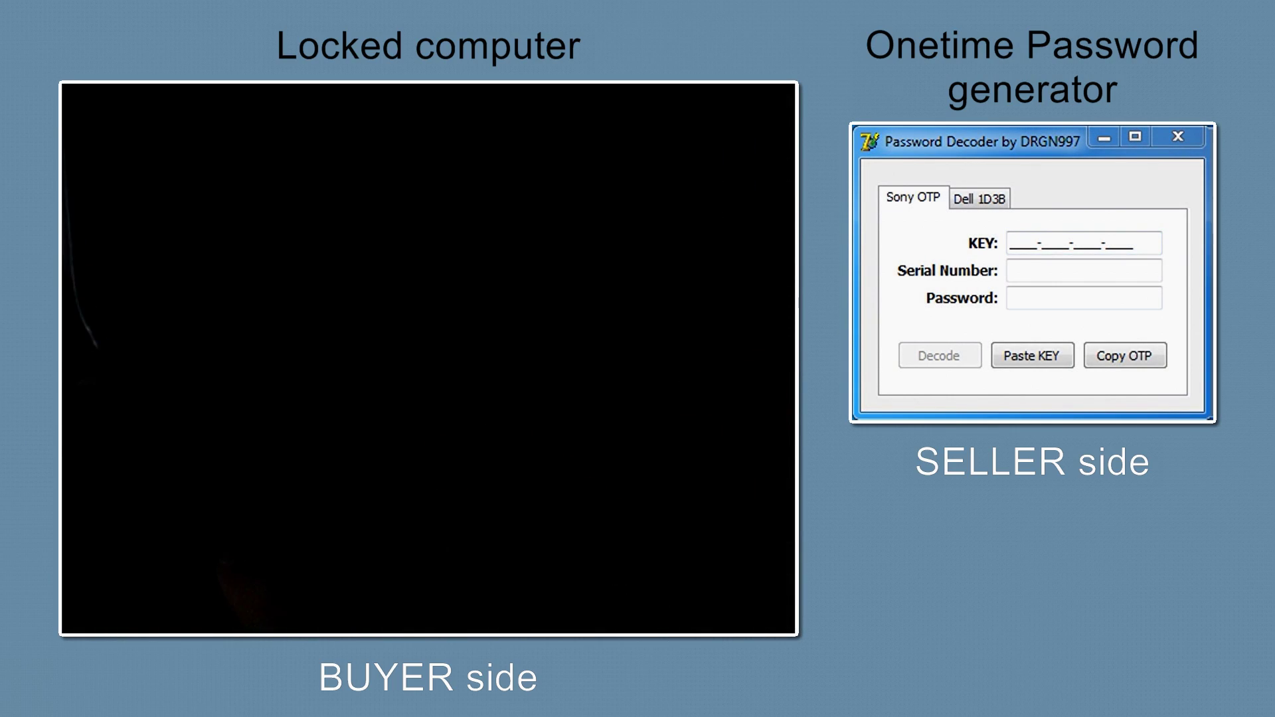
Bring up the VAIO BIOS one-time password prompt showing its key code.
left_click(1001, 145)
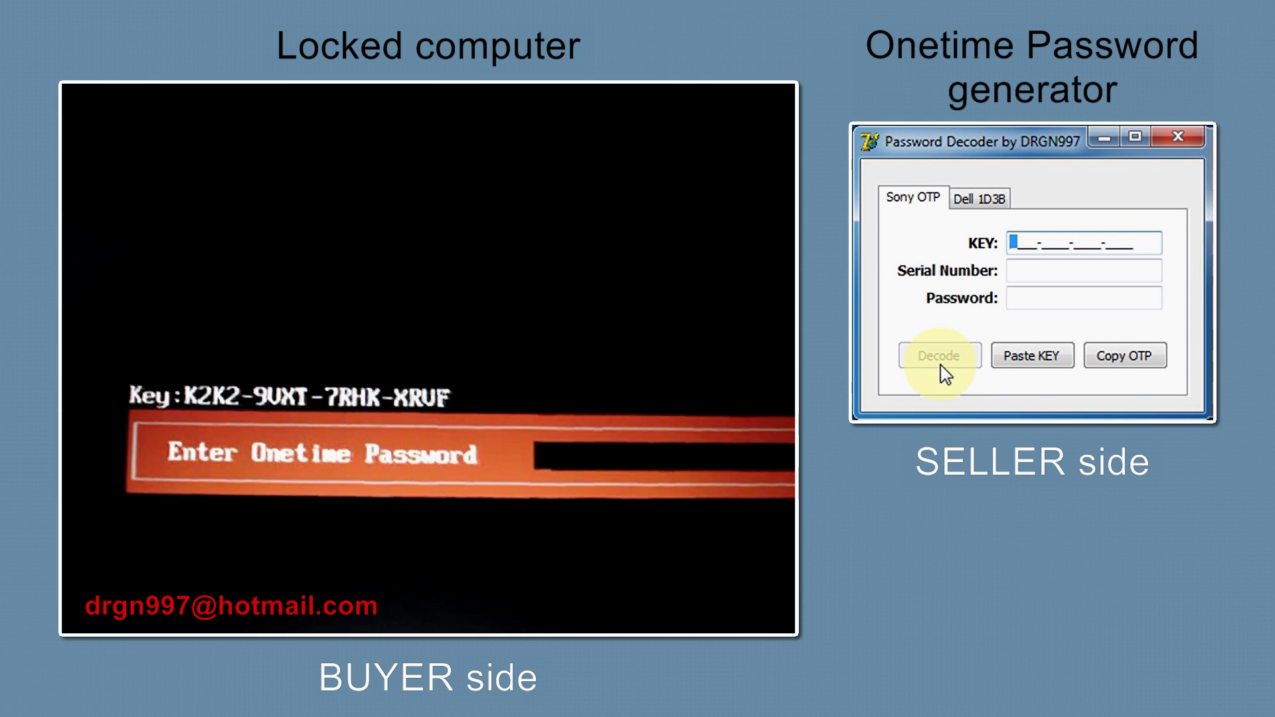
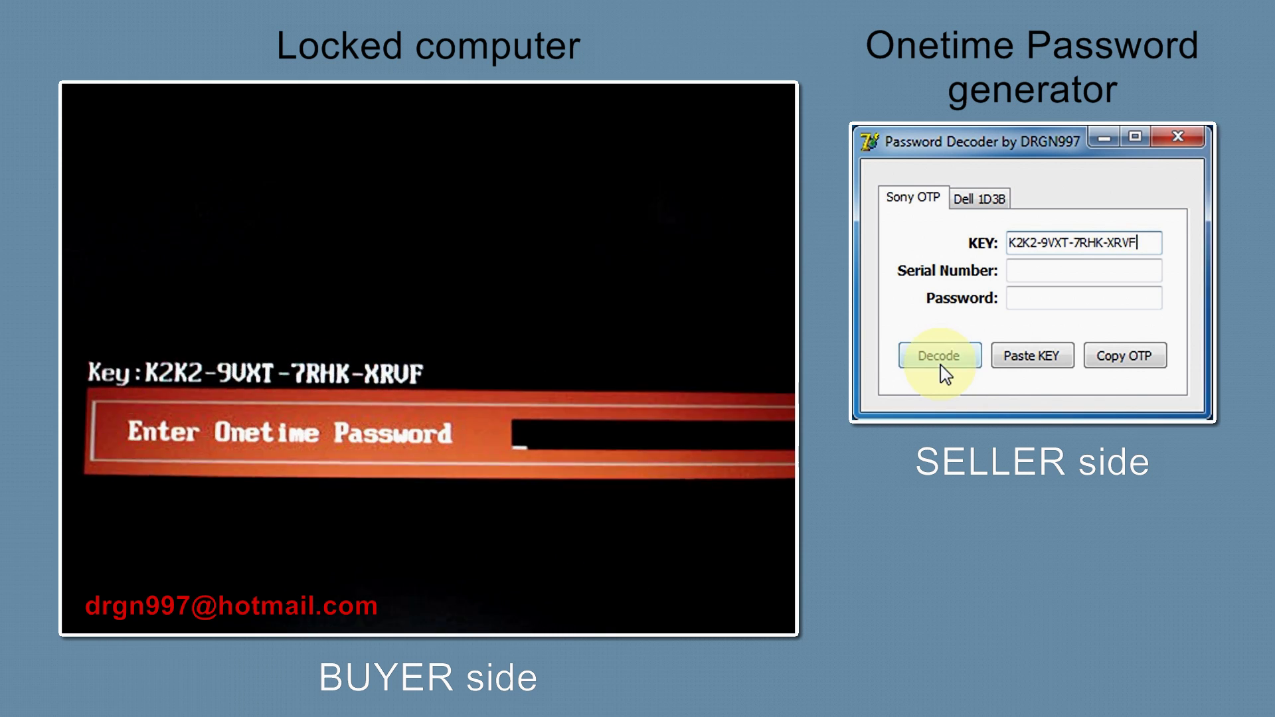
left_click(941, 359)
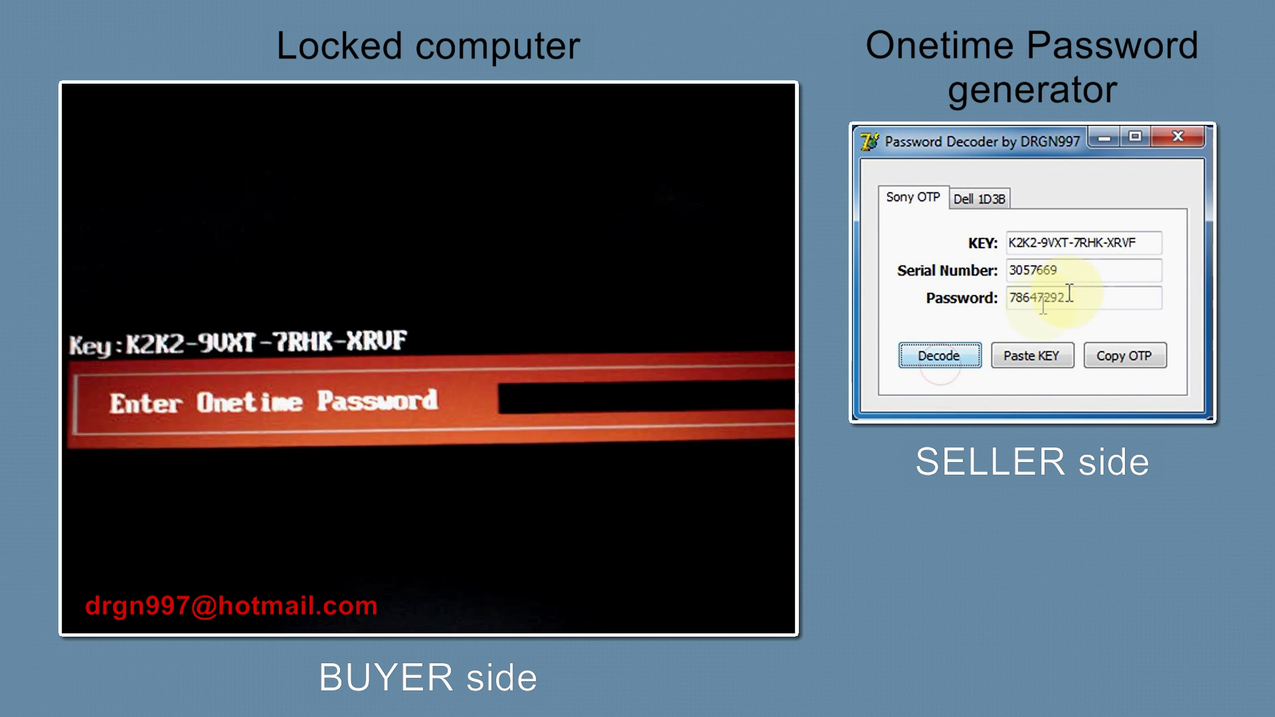
mouse_move(1090, 271)
left_mouse_down()
mouse_move(966, 281)
mouse_move(1087, 293)
left_mouse_up()
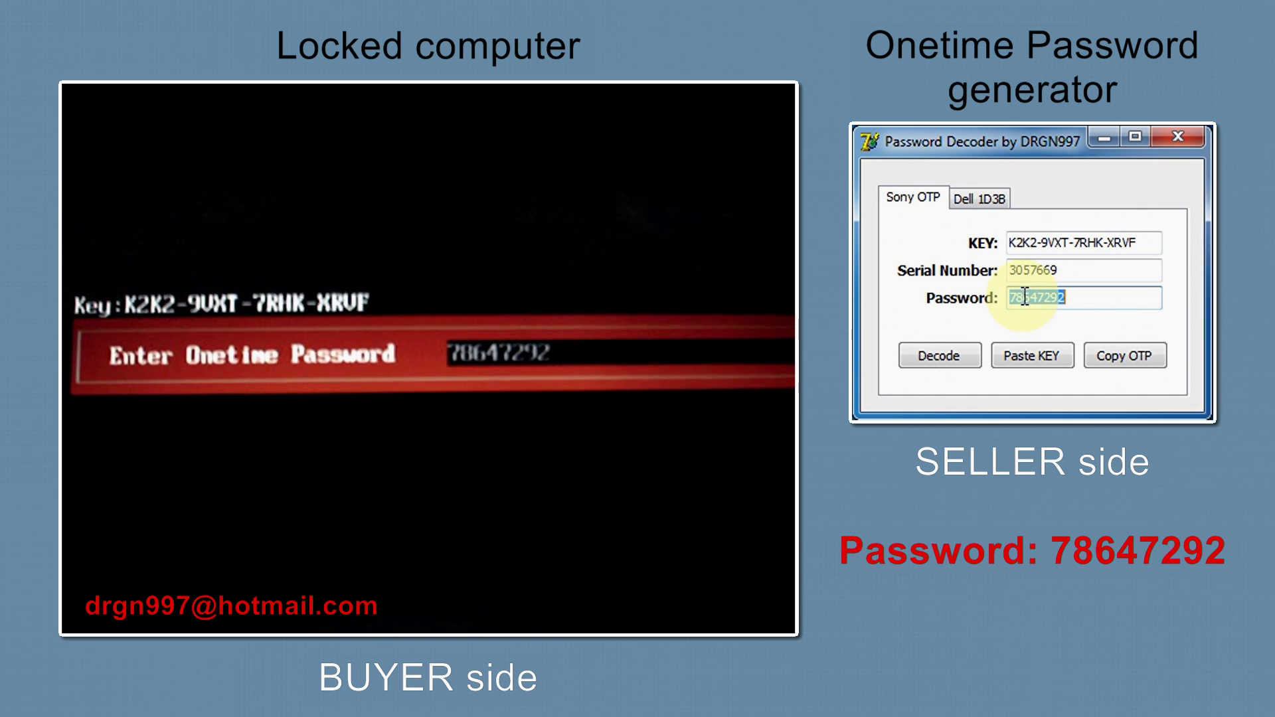
left_click_drag(1022, 299, 1081, 296)
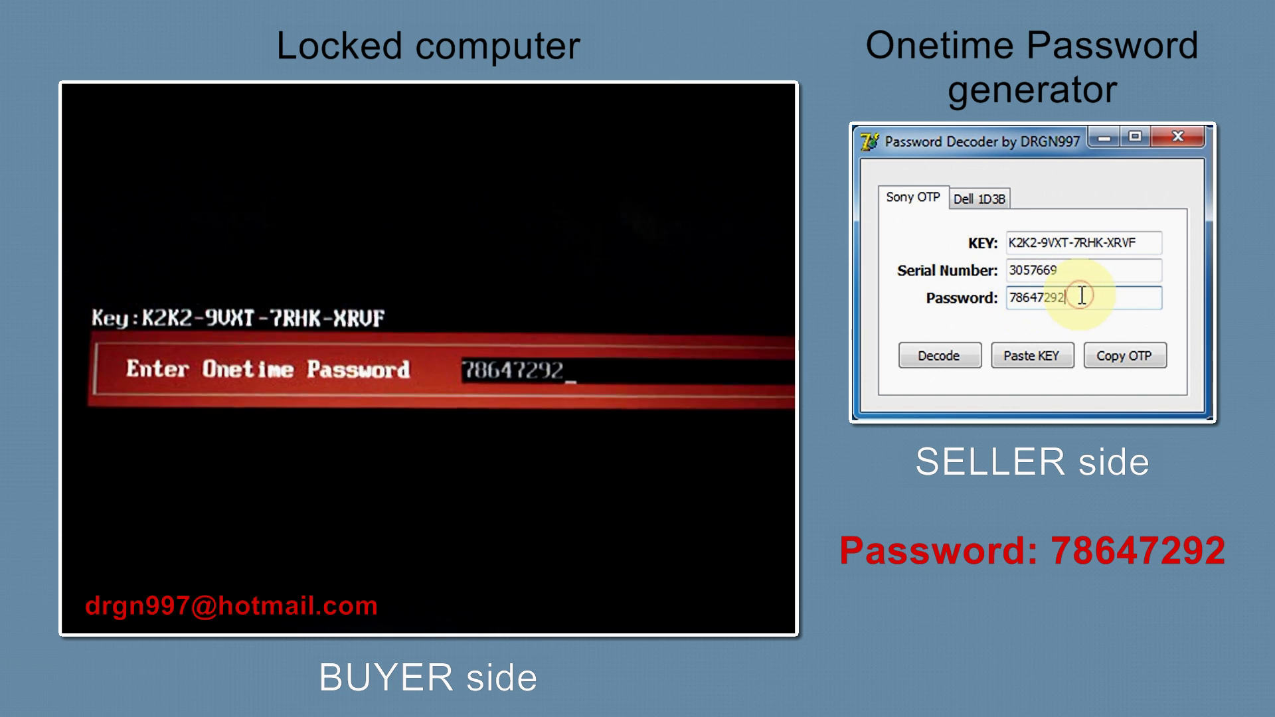
left_click(1081, 296)
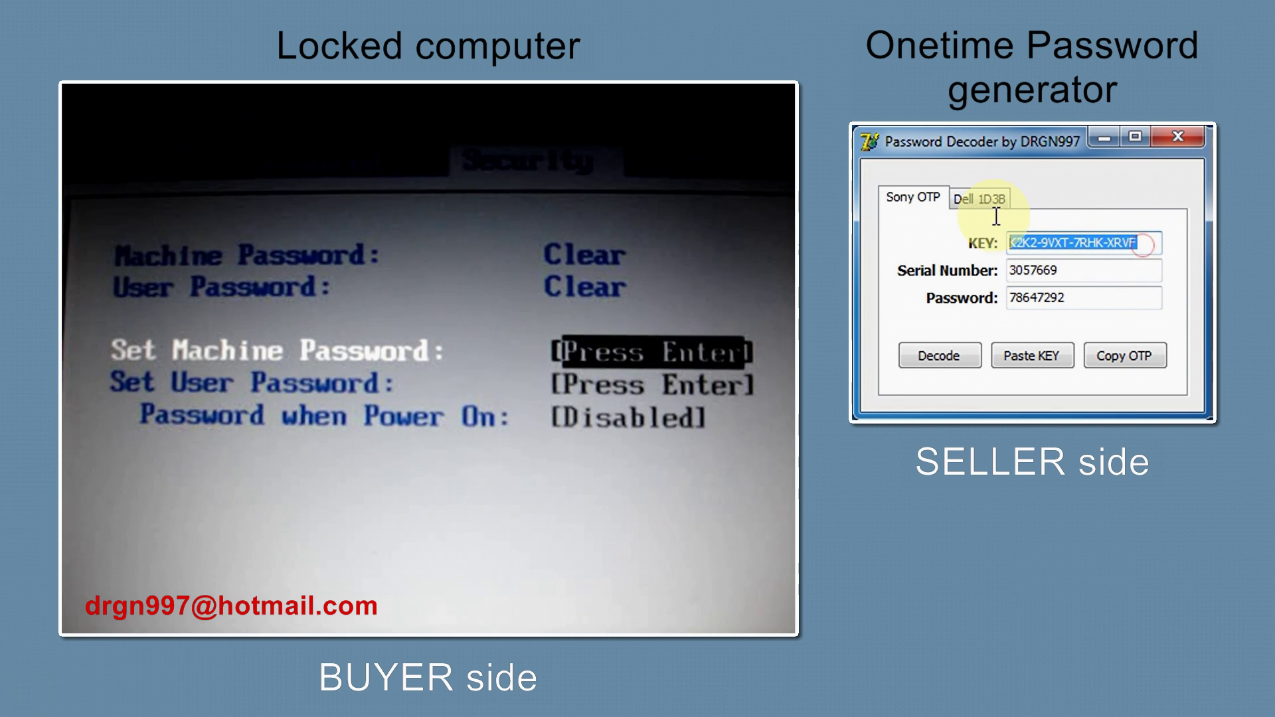
Clear the decoder's key, serial and password fields for a new key.
key("Delete")
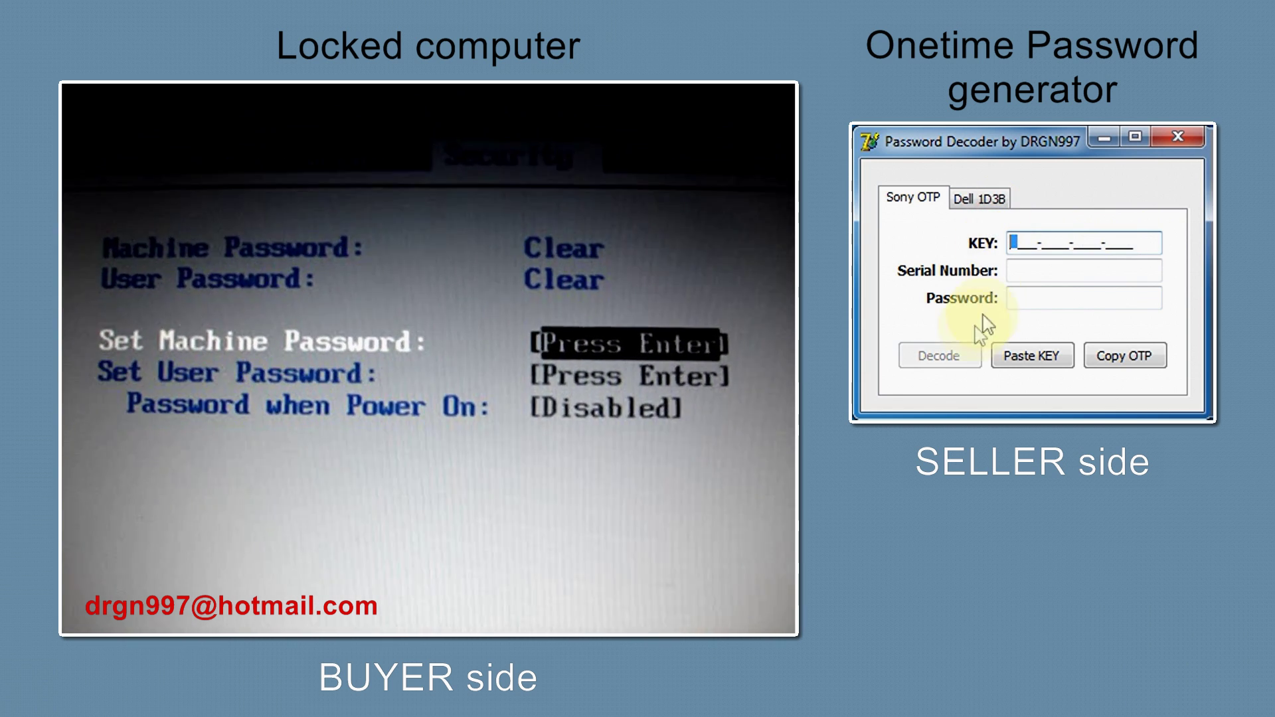